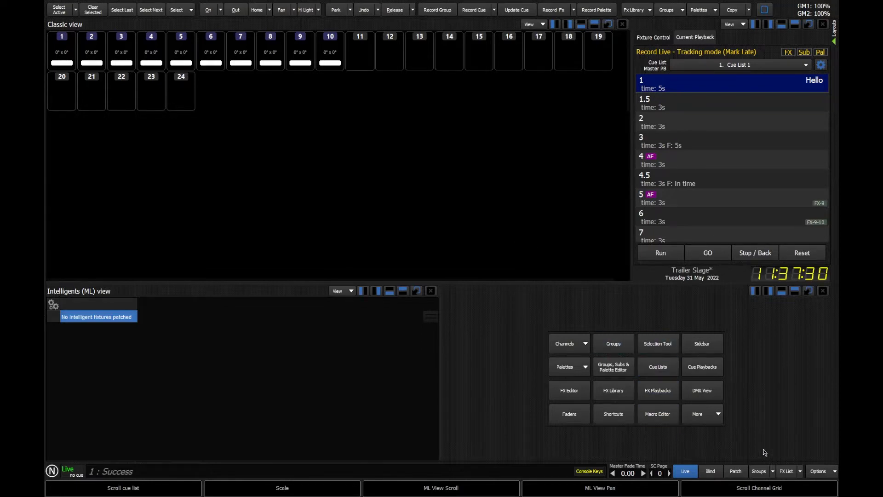
Open the patch view and inspect the DMX 2 and DMX 1 output grids.
left_click(740, 473)
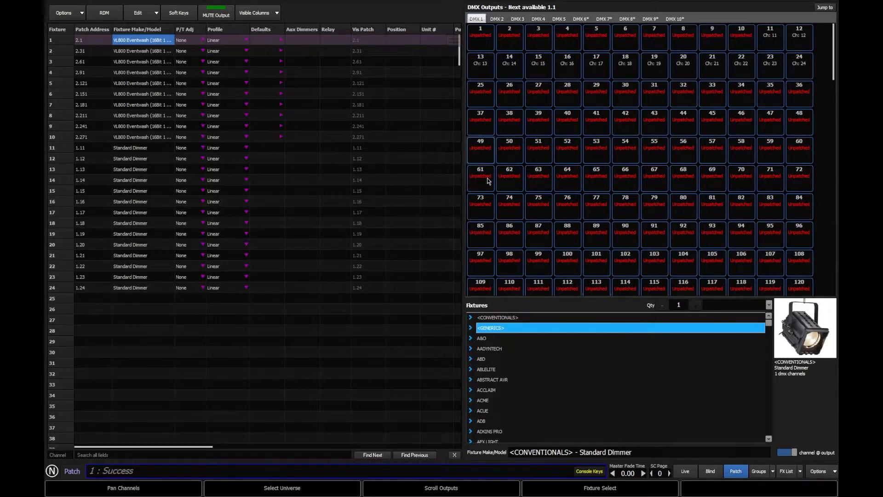
left_click(497, 19)
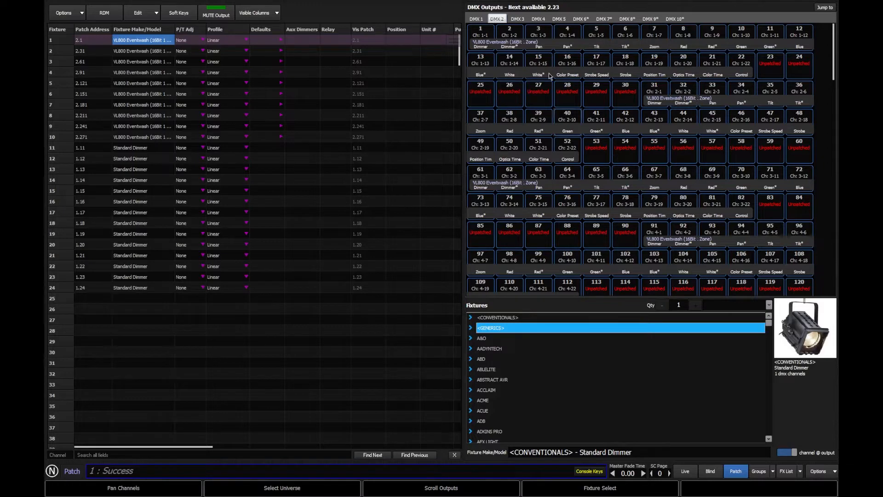
left_click(477, 19)
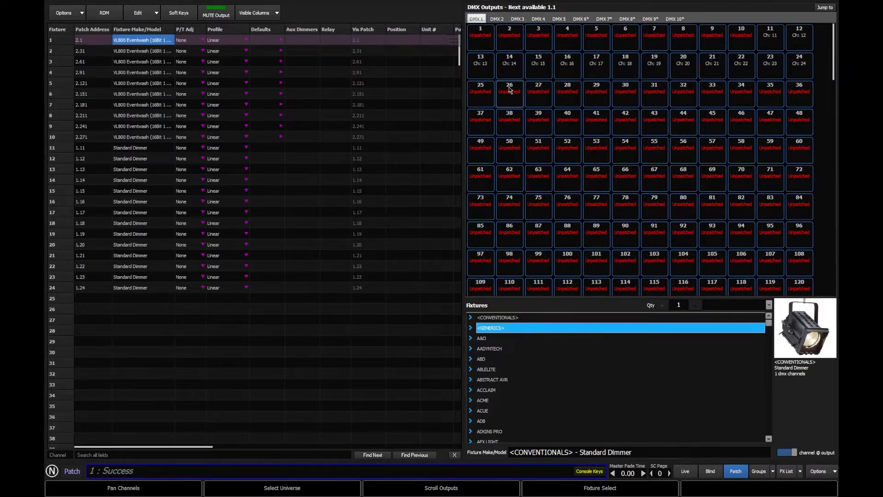
left_click(488, 44)
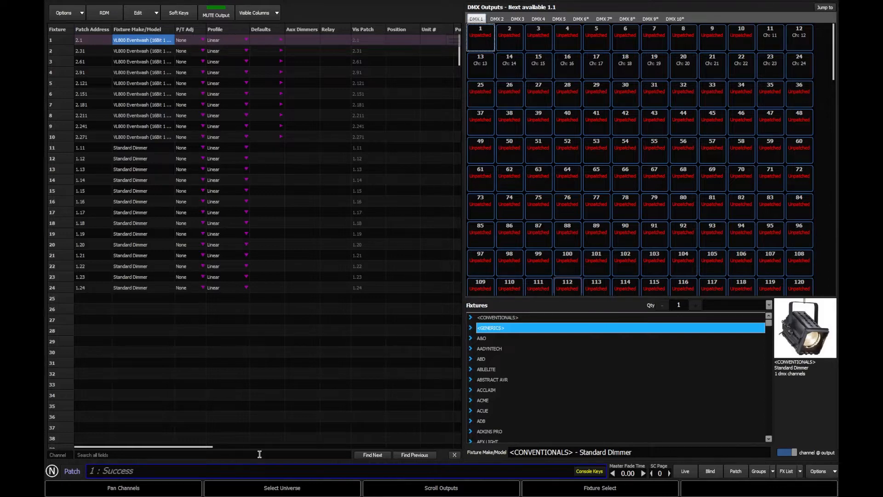
Unpatch every fixture by running the command 1 thru 1000 @ with no address.
left_click(205, 472)
type("1 thru 1000 @")
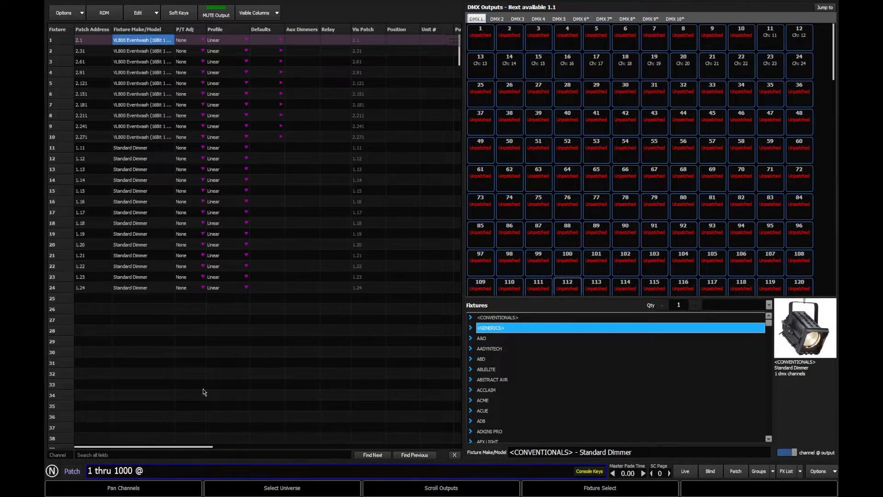
key("Return")
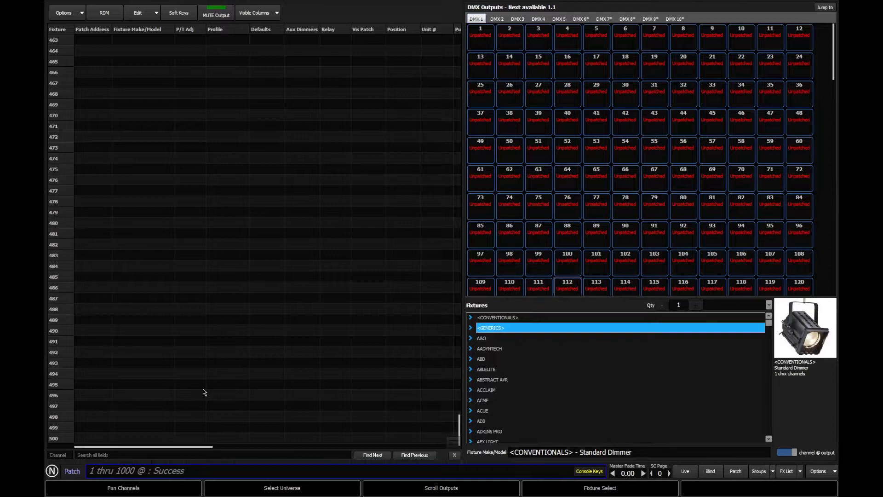
left_click(80, 12)
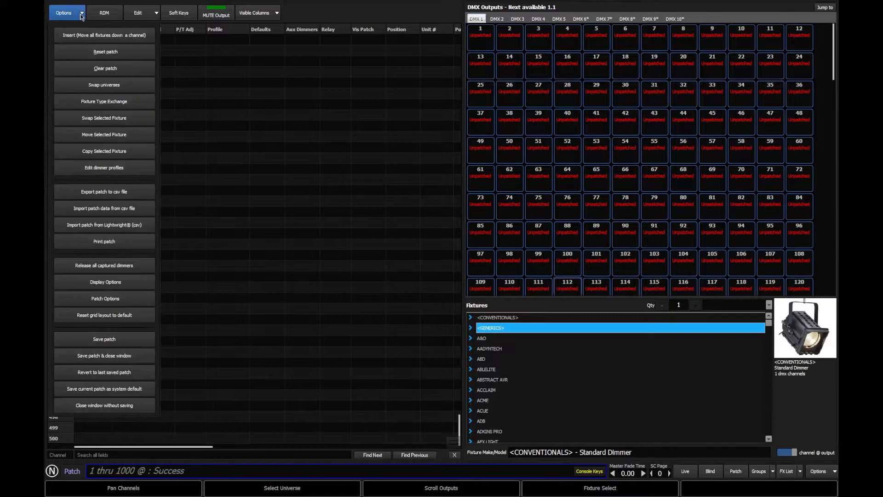
left_click(102, 72)
left_click(197, 73)
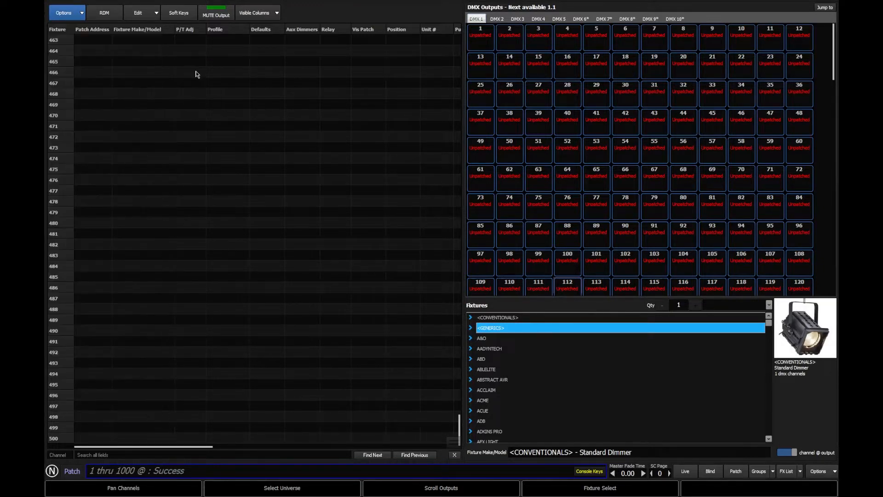
left_click(472, 303)
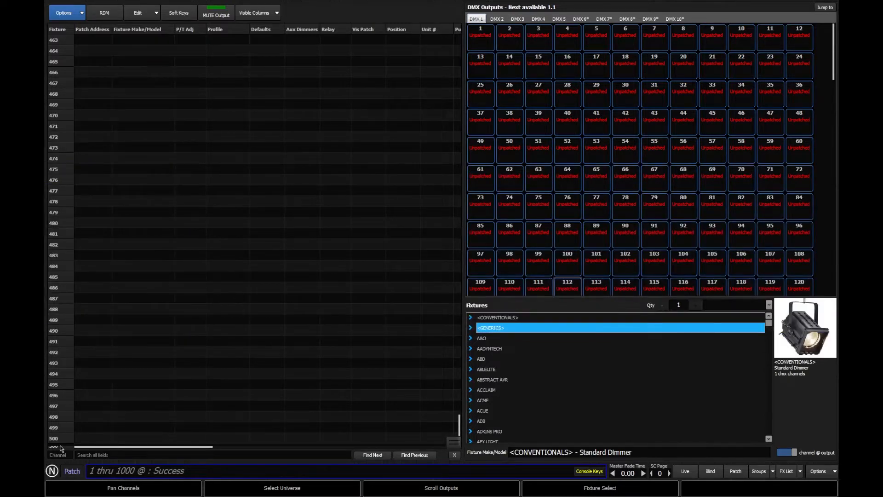
Patch channels 1 thru 24 as Standard Dimmers starting at DMX address 1, and return to channel 1 in the patch list.
left_click(83, 428)
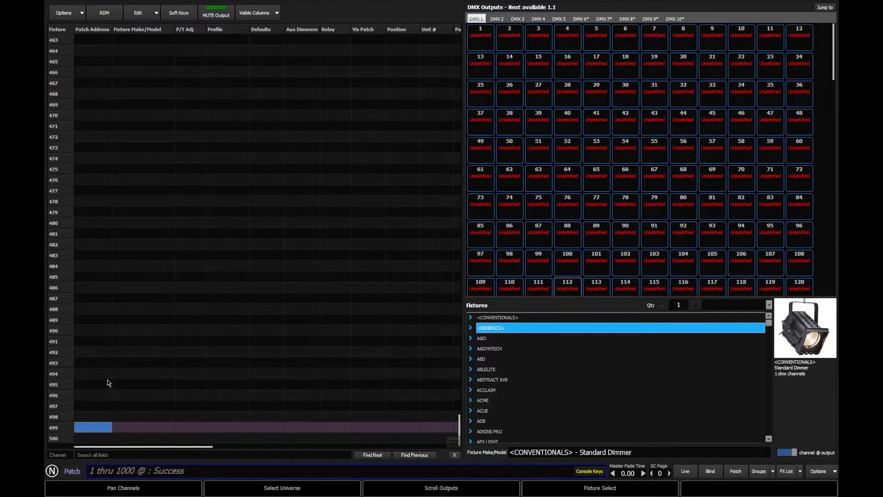
type("1")
key("Return")
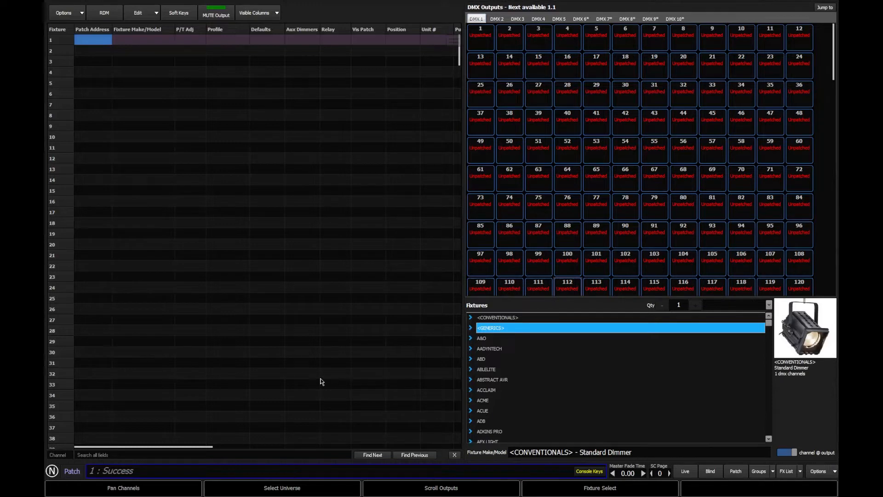
type("1 thru 24")
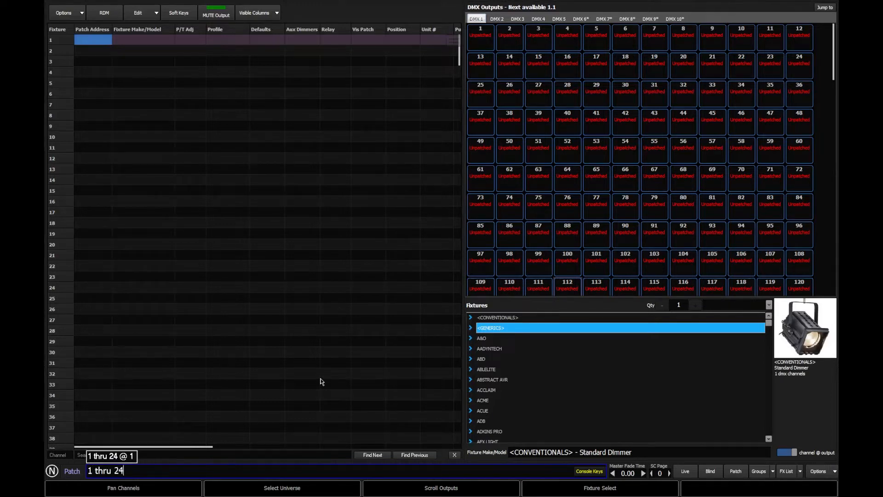
type(" @ 1")
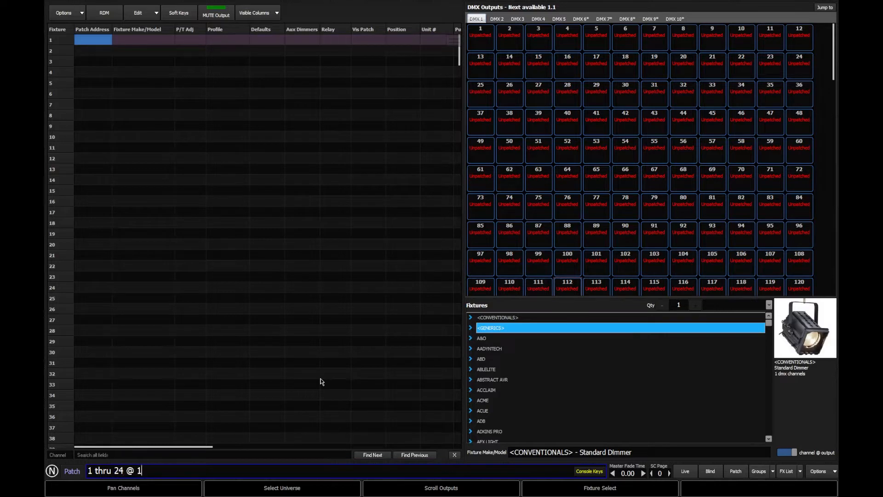
key("Return")
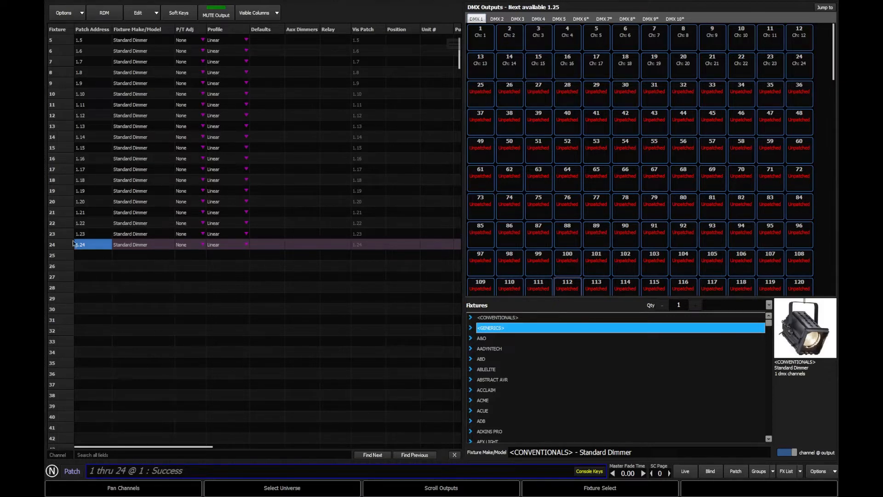
type("1")
key("Return")
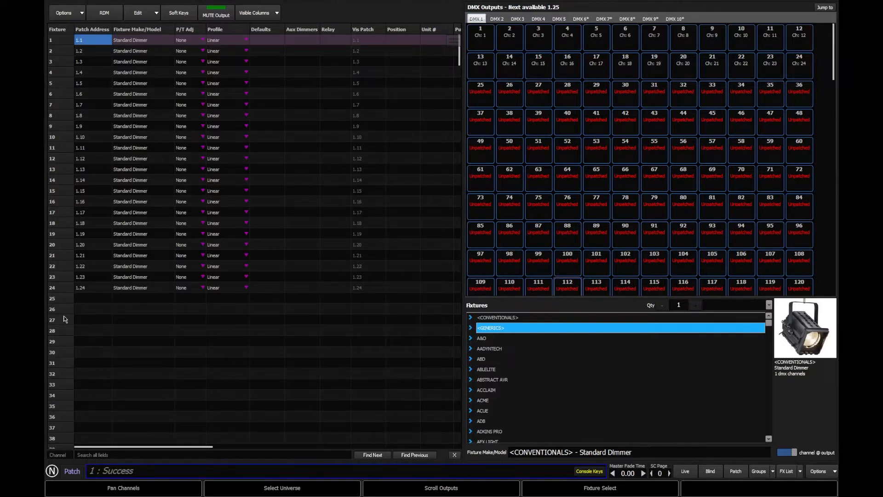
Search the fixture library for VL800 Eventwash.
left_click(671, 451)
type("VL")
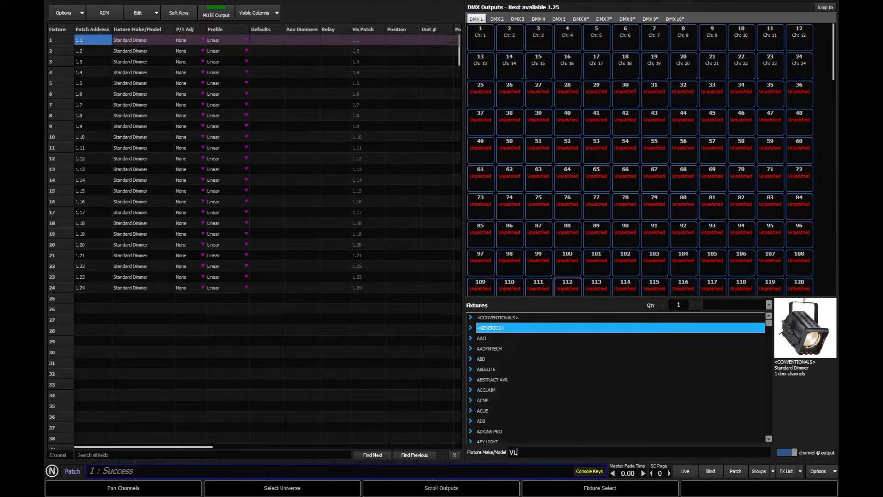
type("800")
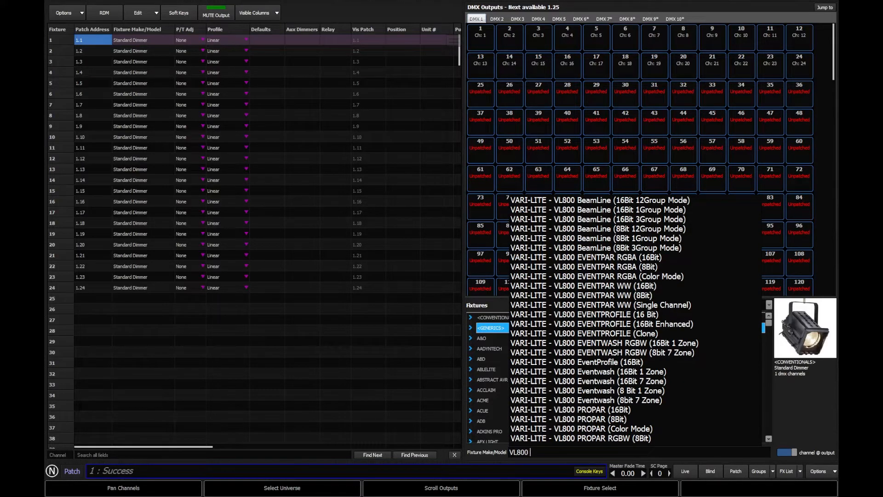
type(" Event")
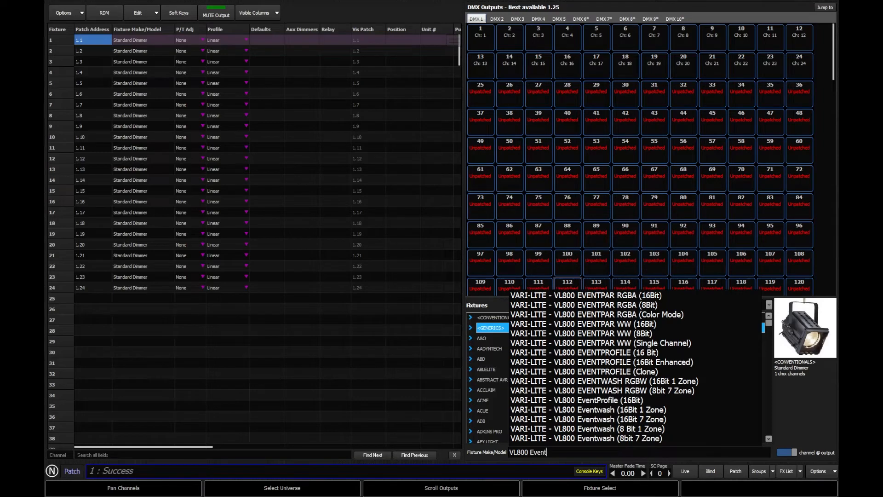
type("wash")
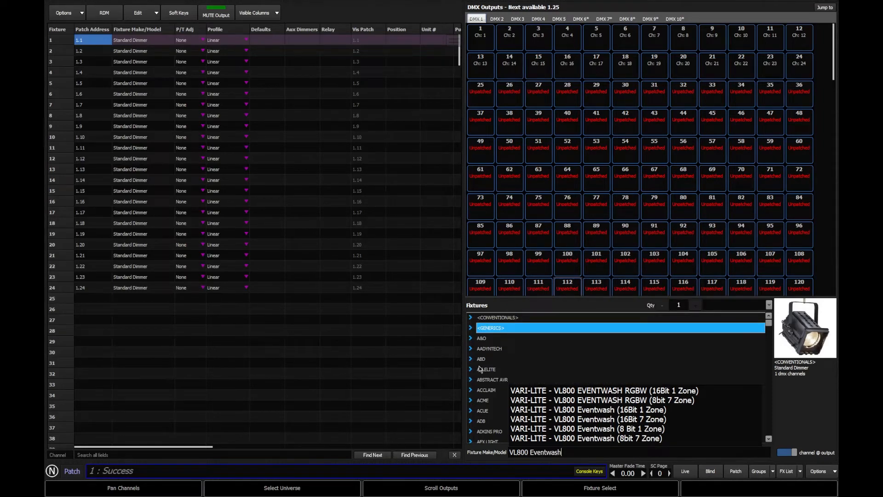
left_click_drag(568, 449, 448, 438)
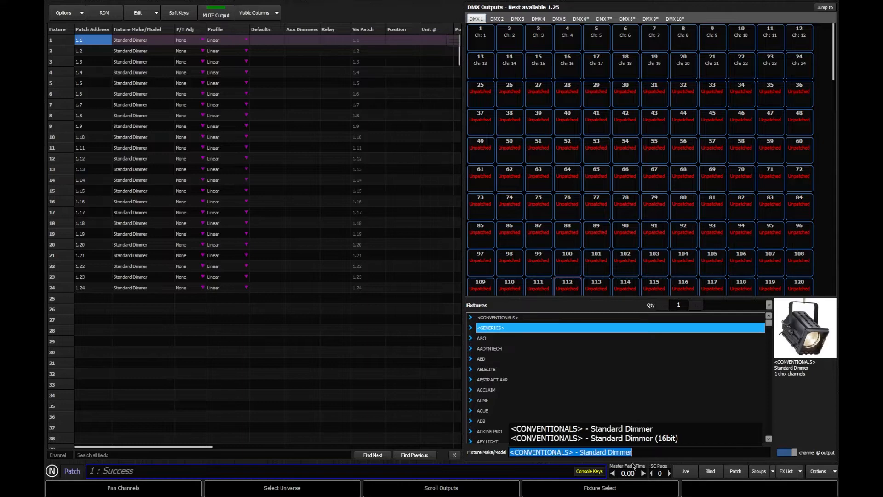
Clear the fixture search and browse the library's manufacturer list to the VARI-LITE models.
key("BackSpace")
left_click_drag(769, 324, 770, 383)
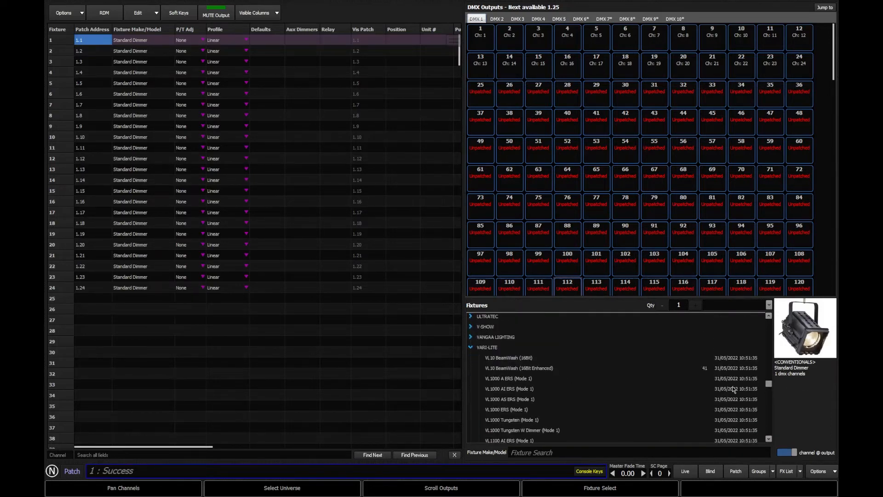
left_click(471, 348)
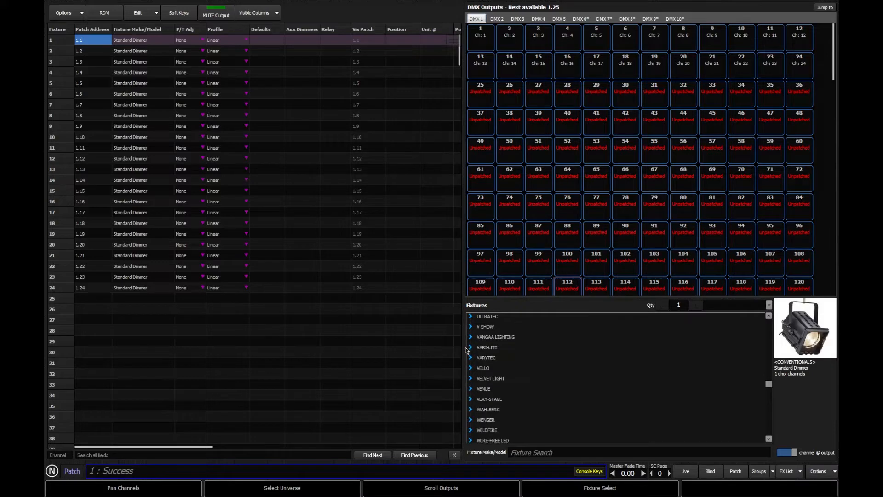
left_click(471, 348)
Search the fixture library for VL800 Eventwash and select the VARI-LITE VL800 Eventwash (16Bit 1 Zone).
left_click(528, 455)
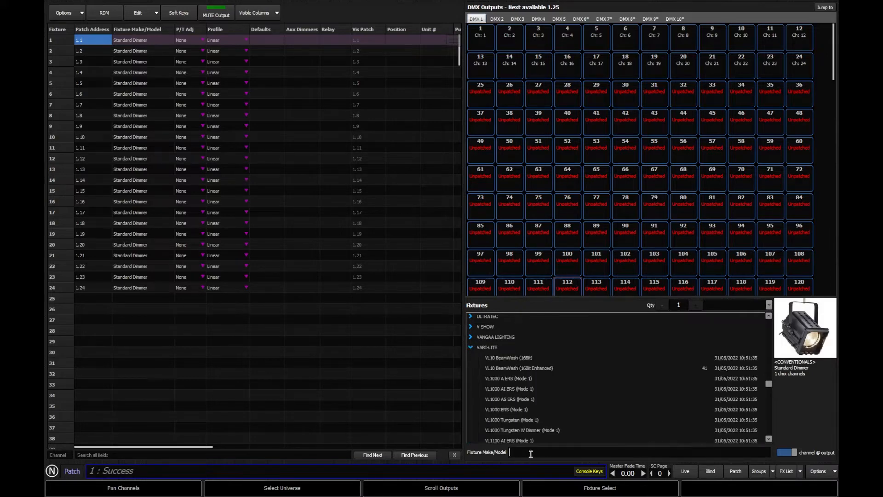
type("VL800 ")
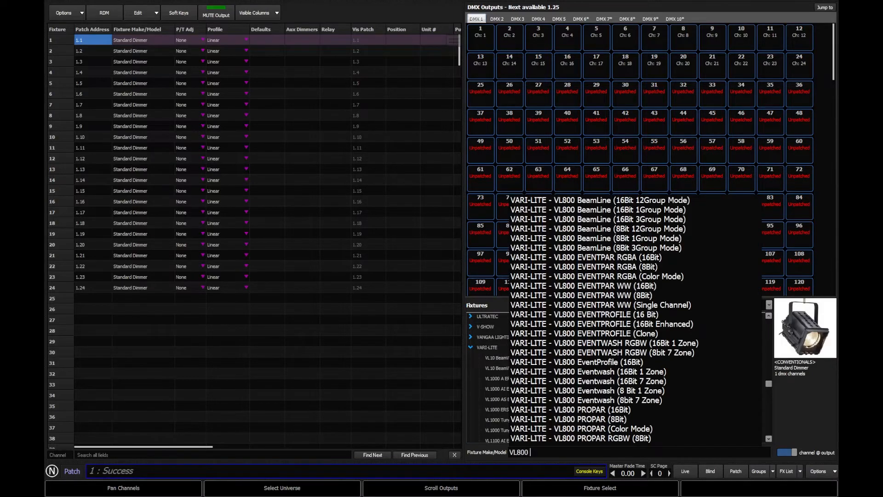
type("Eventwash")
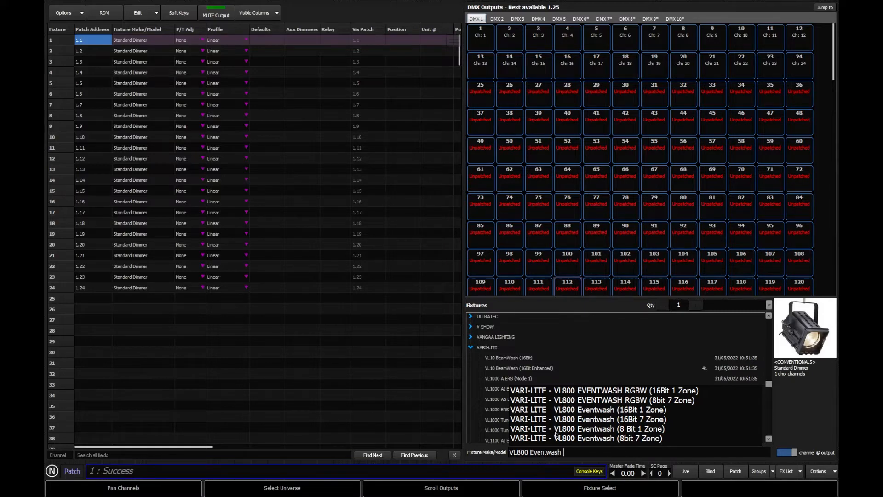
left_click(648, 411)
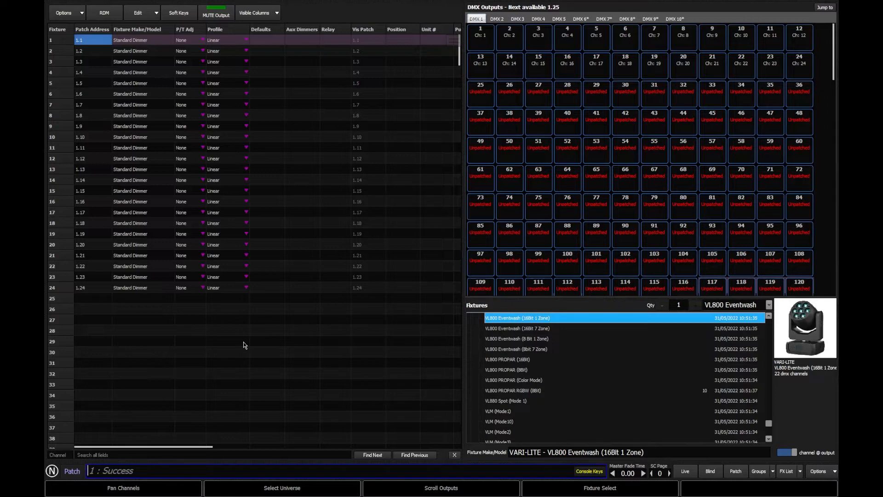
Patch channels 31 thru 40 as VL800 Eventwash starting at address 2.1 with an offset of 30, and check the DMX 2 outputs.
type("31 thru 40")
type("@")
type("2.1")
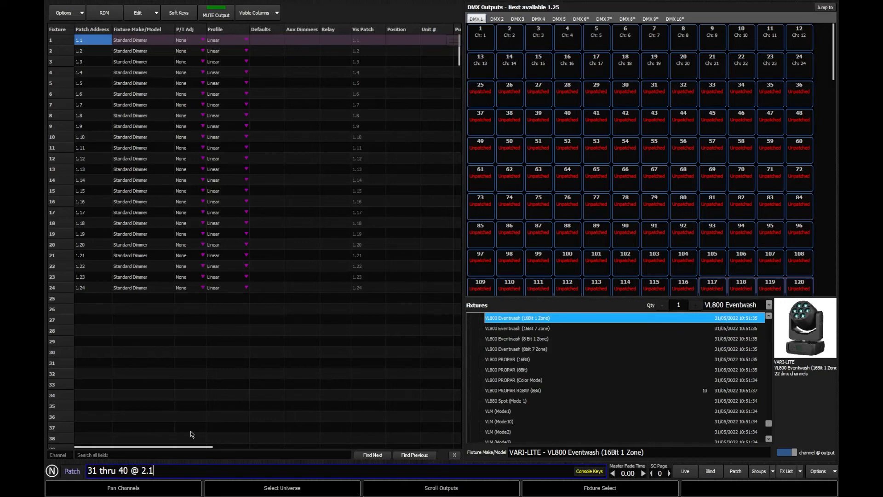
type("++")
type("30")
key("Return")
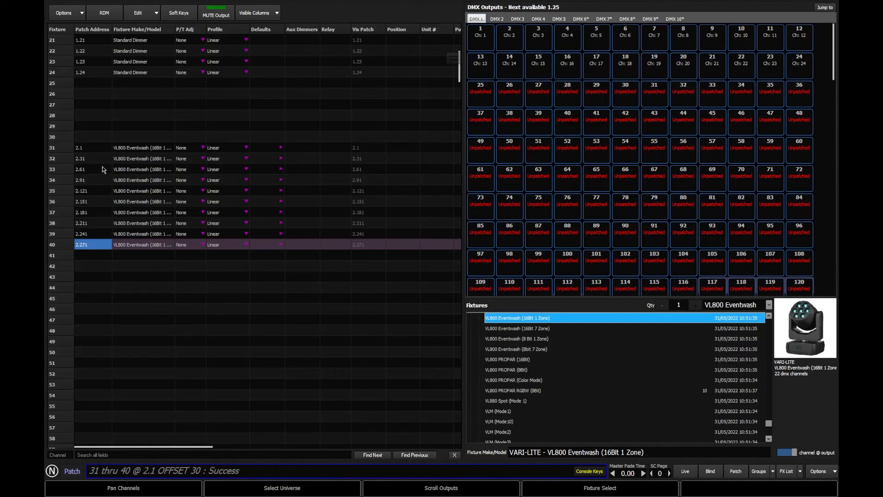
left_click(498, 21)
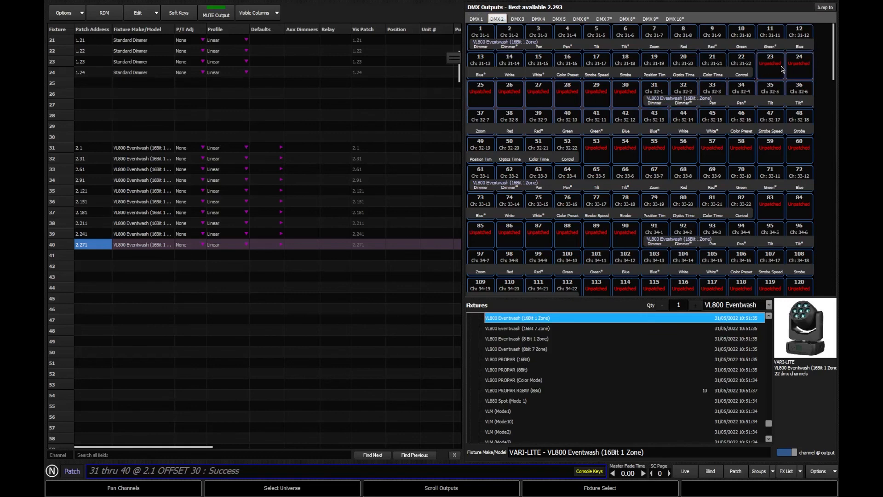